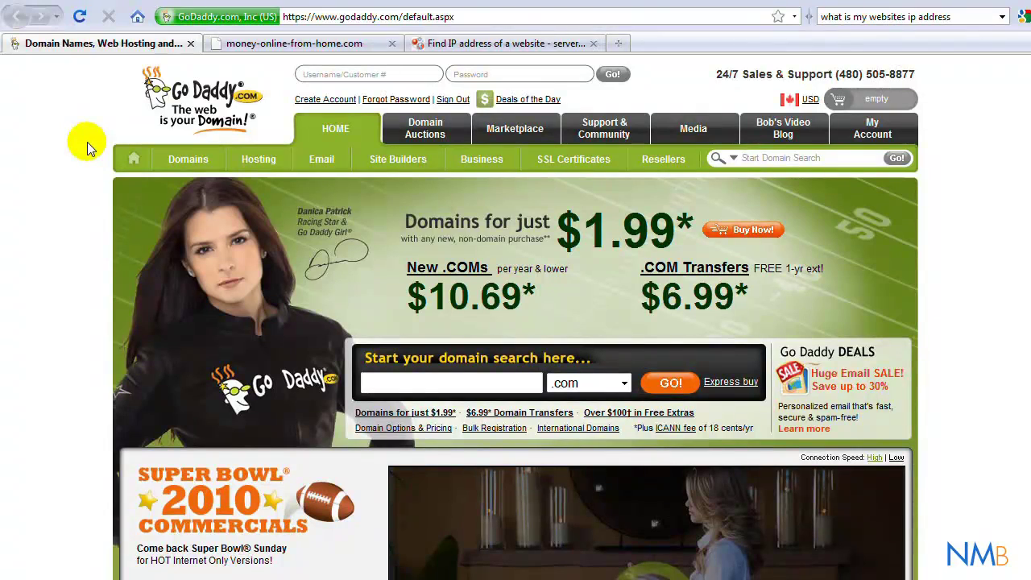
# Sign in to GoDaddy with the account username and password, then open the accesssimplefreedom.com domain.
pyautogui.click(343, 73)
pyautogui.write('vinc')
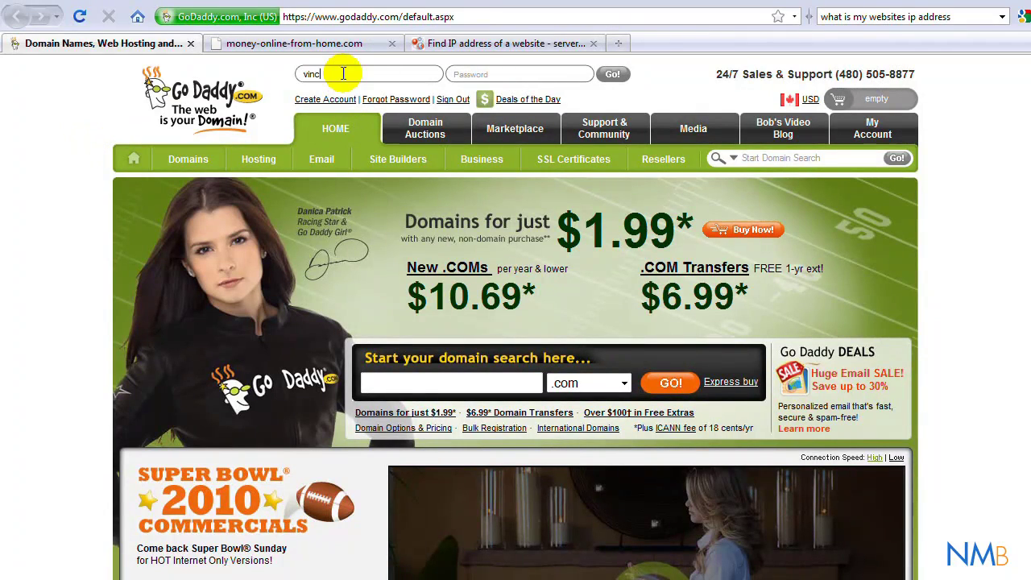
pyautogui.write('entcameron')
pyautogui.press('Tab')
pyautogui.write('**********')
pyautogui.press('Return')
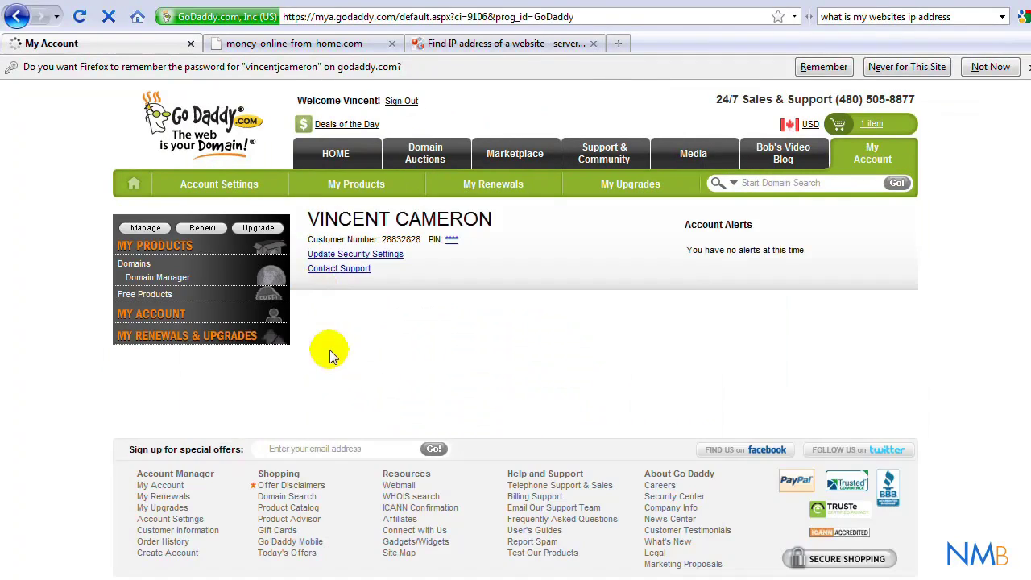
pyautogui.scroll(-2, 329, 358)
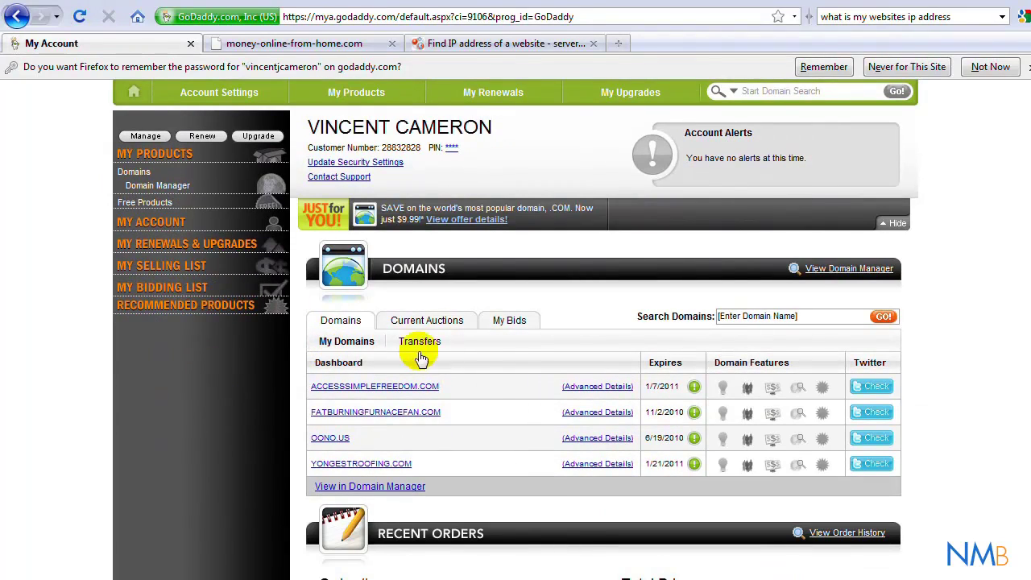
pyautogui.click(377, 388)
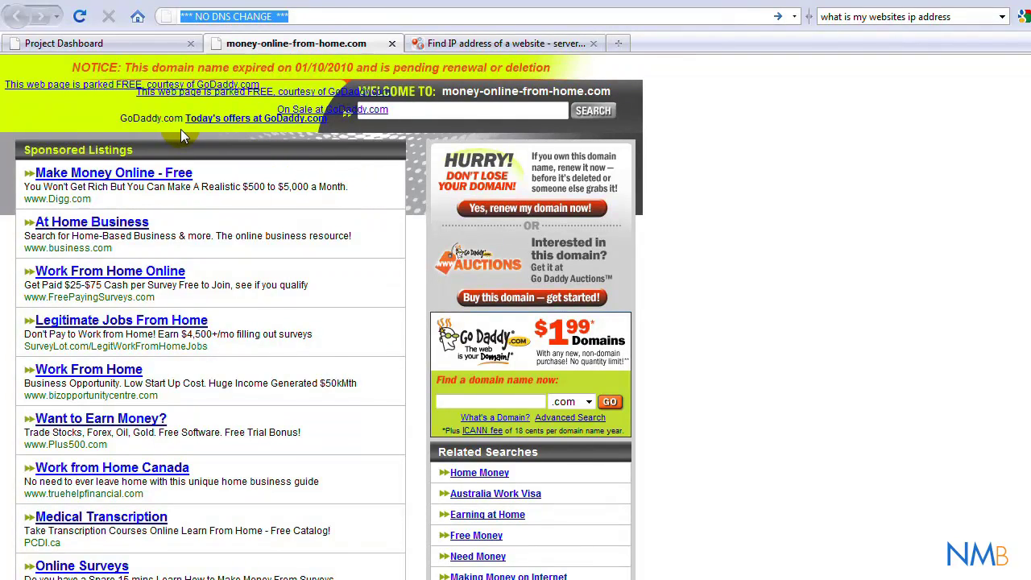
# On the accesssimplefreedom.com Project Dashboard, bring up the domain's nameserver settings.
pyautogui.click(124, 45)
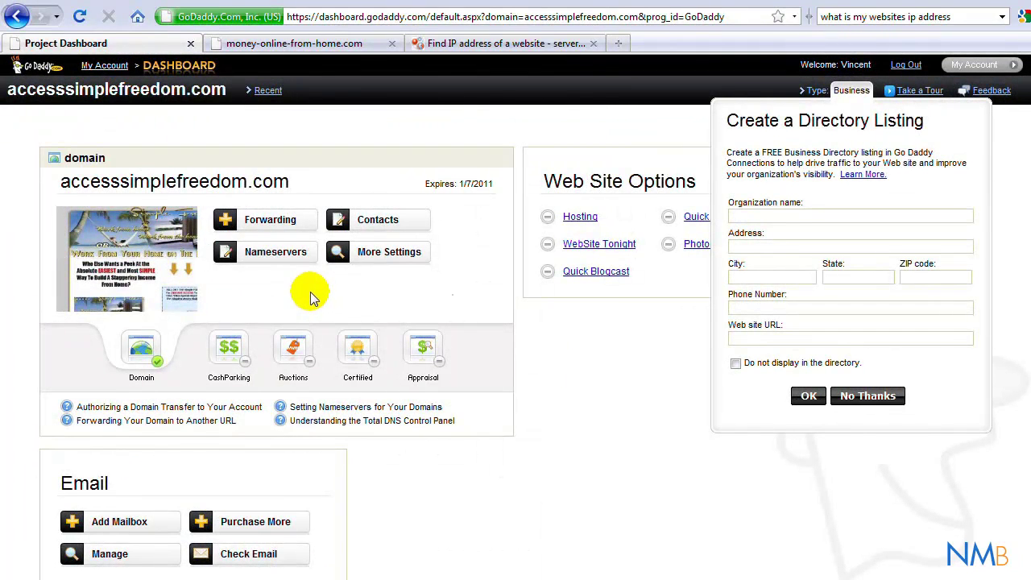
pyautogui.click(270, 258)
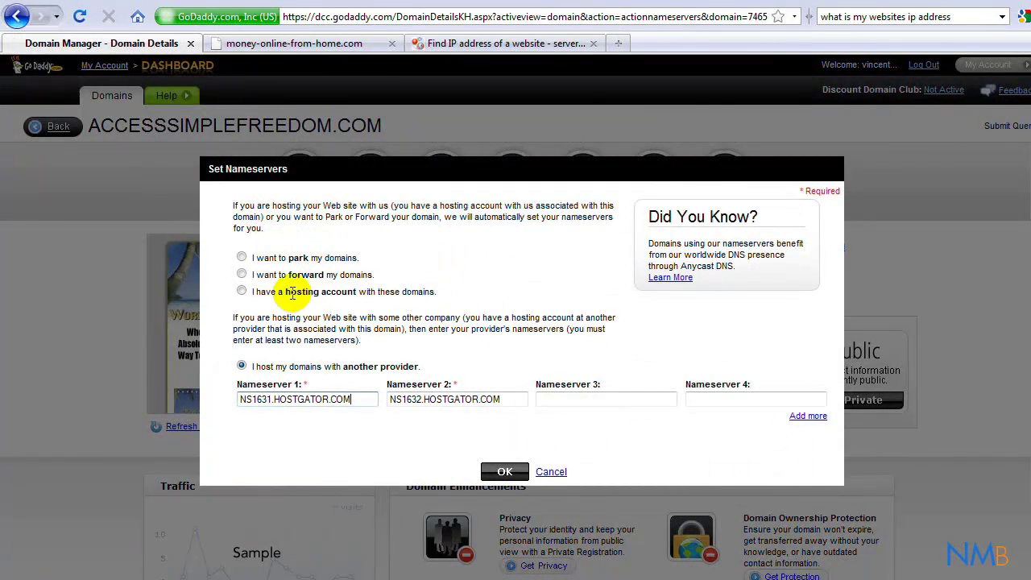
# Choose 'I host my domains with another provider' and select the current Nameserver 1 entry.
pyautogui.click(242, 291)
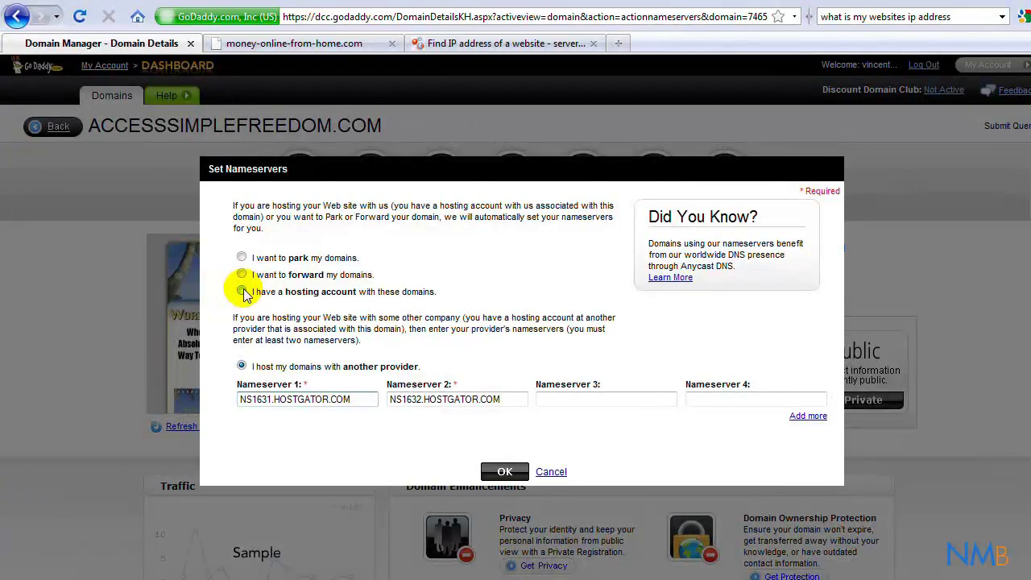
pyautogui.click(242, 366)
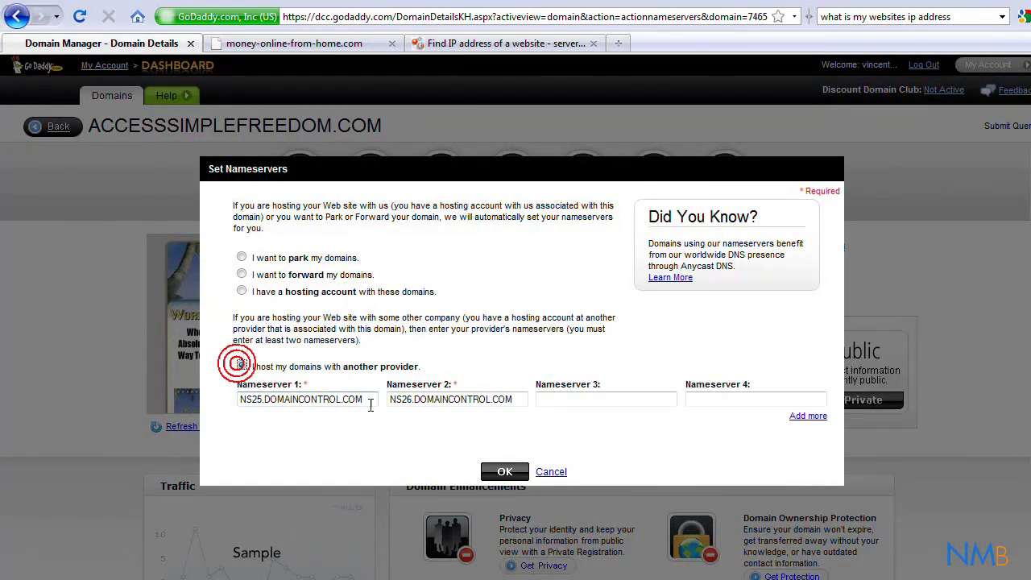
pyautogui.moveTo(367, 395); pyautogui.dragTo(242, 396)
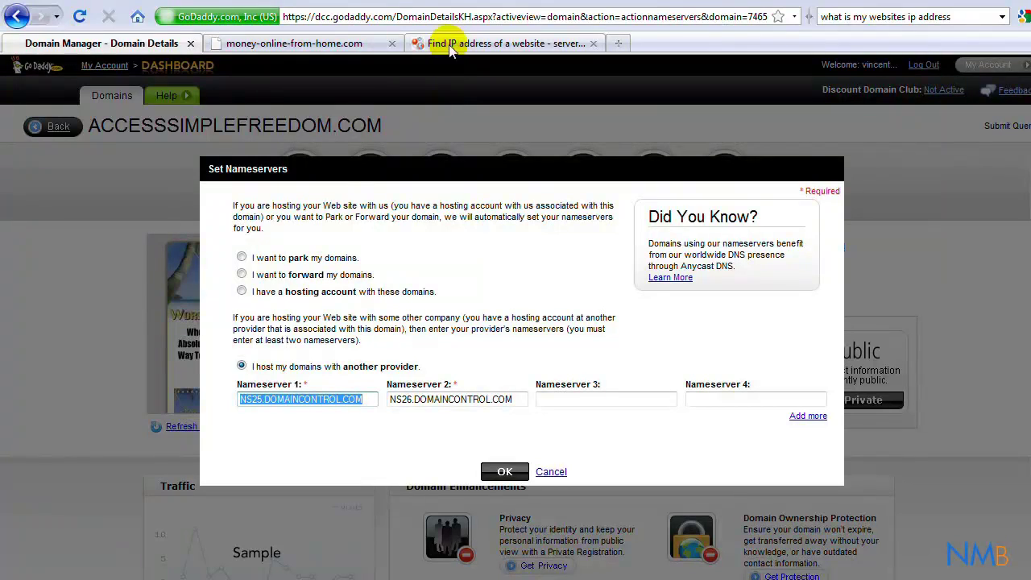
# In the parked tab, enter 174.120.8.34/cpanel into the address bar, then move to the Find IP address tab.
pyautogui.click(326, 42)
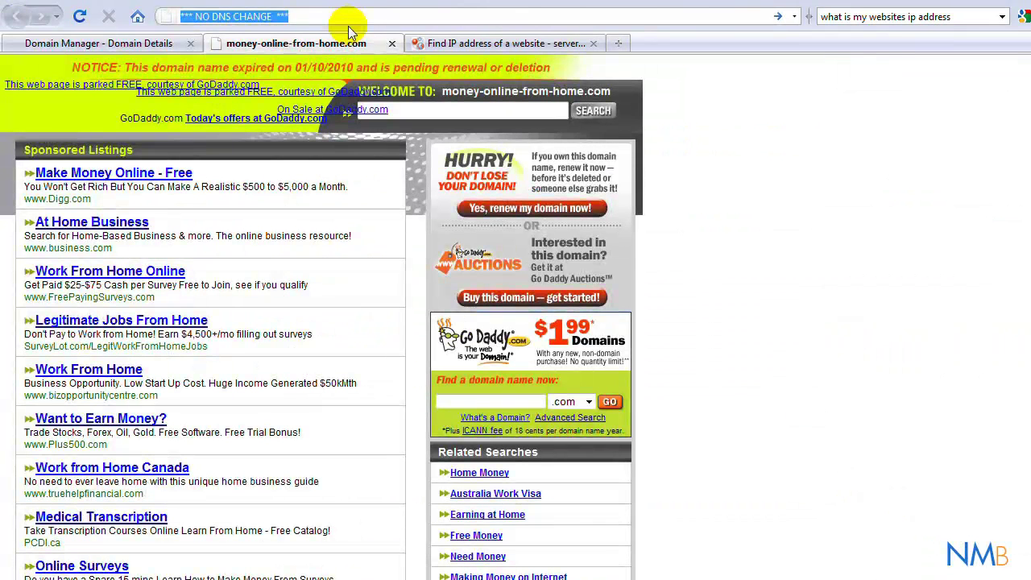
pyautogui.write('174.120.8.34')
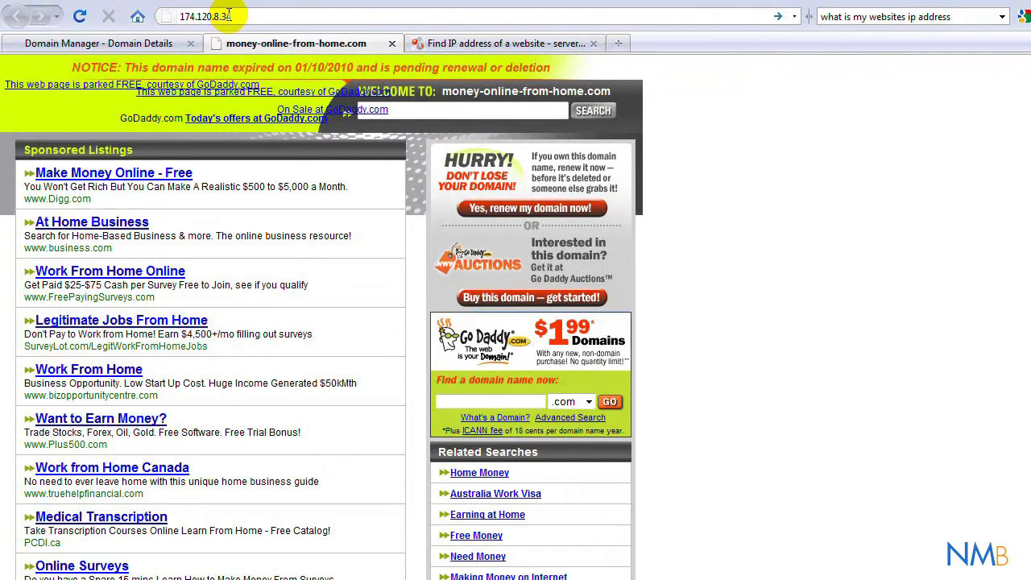
pyautogui.write('/cpanel')
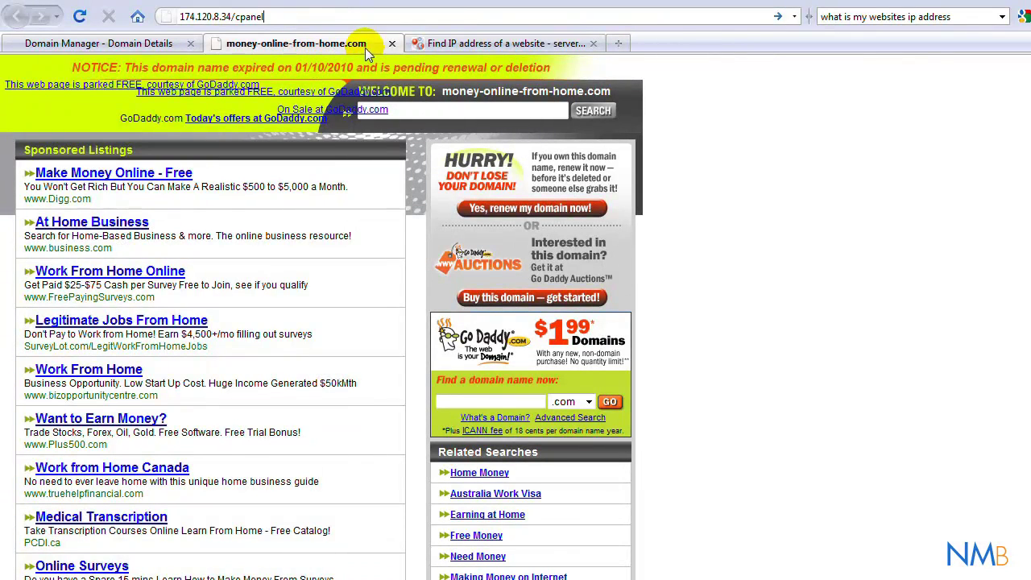
pyautogui.click(463, 44)
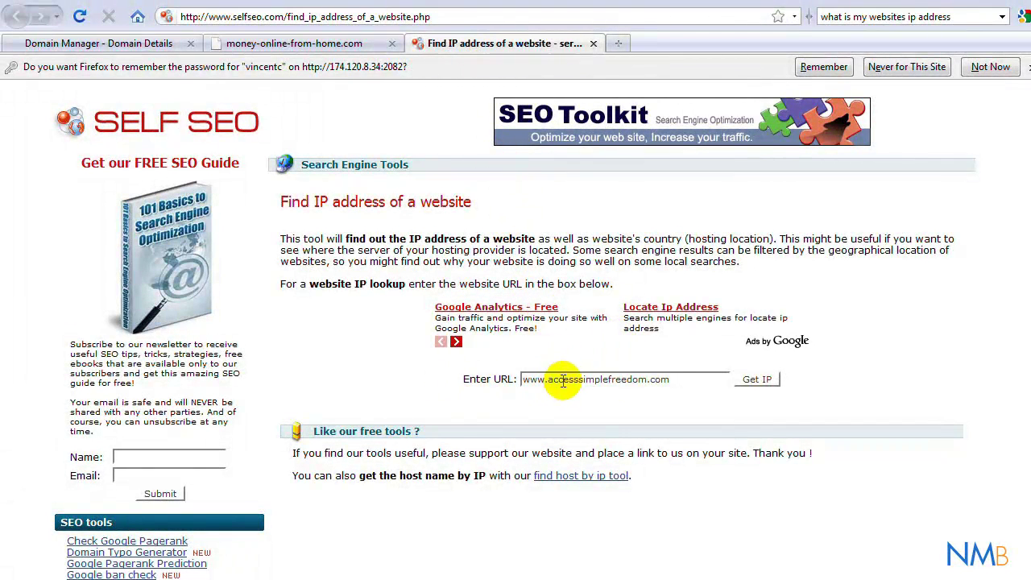
pyautogui.moveTo(668, 380); pyautogui.dragTo(520, 386)
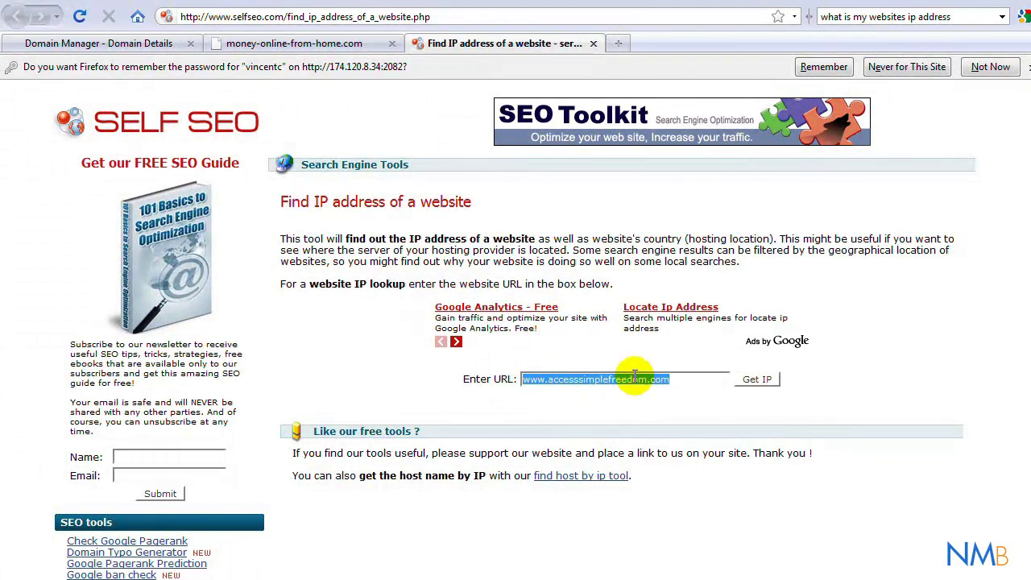
pyautogui.click(759, 382)
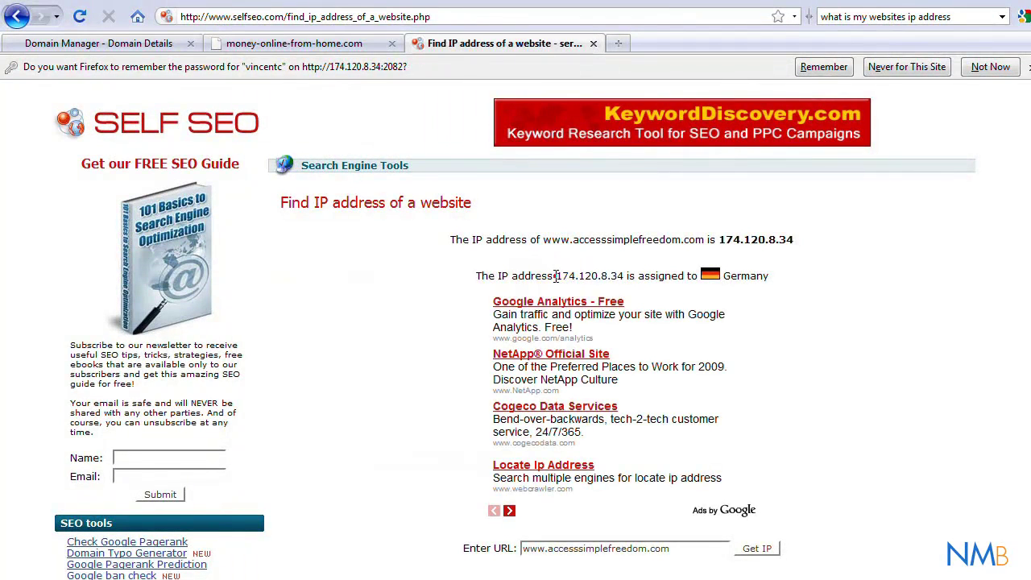
pyautogui.moveTo(556, 276); pyautogui.dragTo(622, 274)
pyautogui.hotkey('ctrl', 'c')
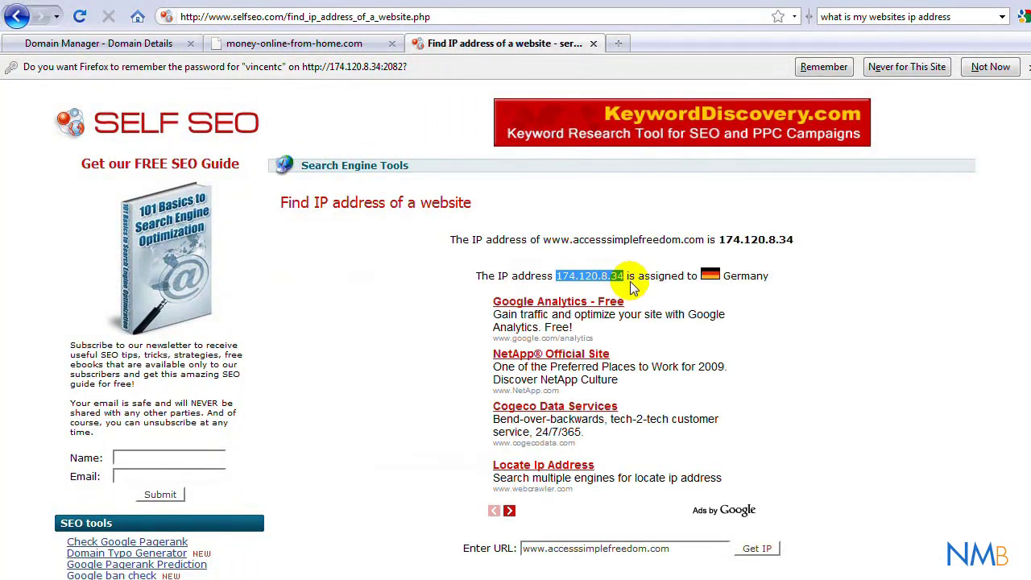
pyautogui.click(331, 16)
pyautogui.hotkey('ctrl', 'v')
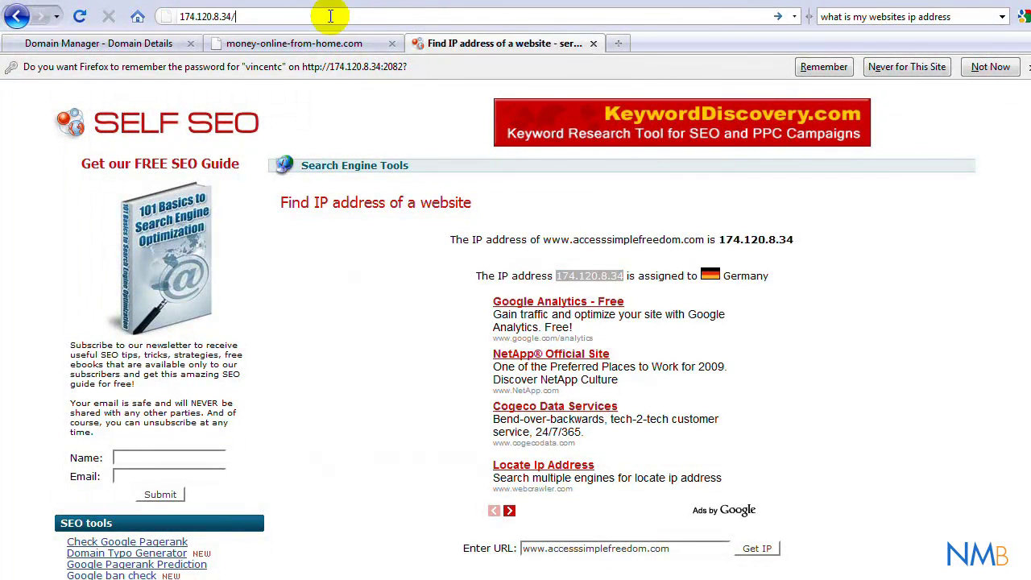
# Load 174.120.8.34/cpanel and sign in with the hosting account's username and password.
pyautogui.write('/cpanel')
pyautogui.press('Return')
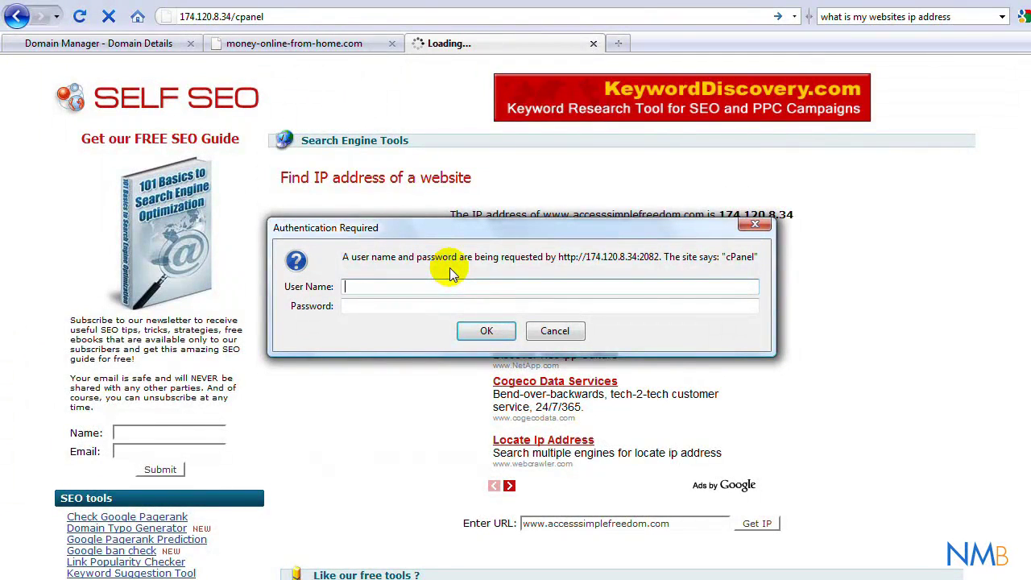
pyautogui.press('Tab')
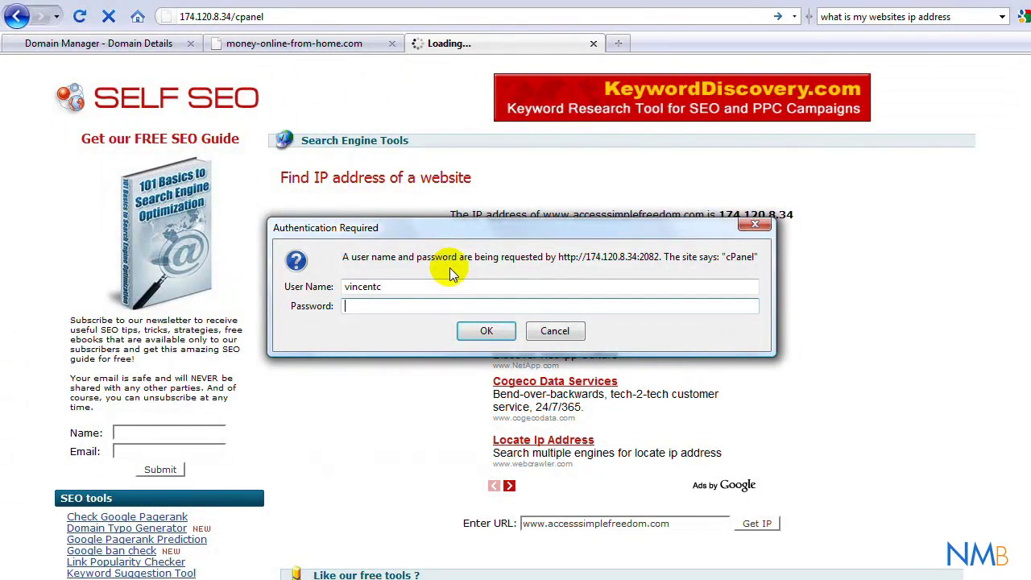
pyautogui.write('********')
pyautogui.press('Return')
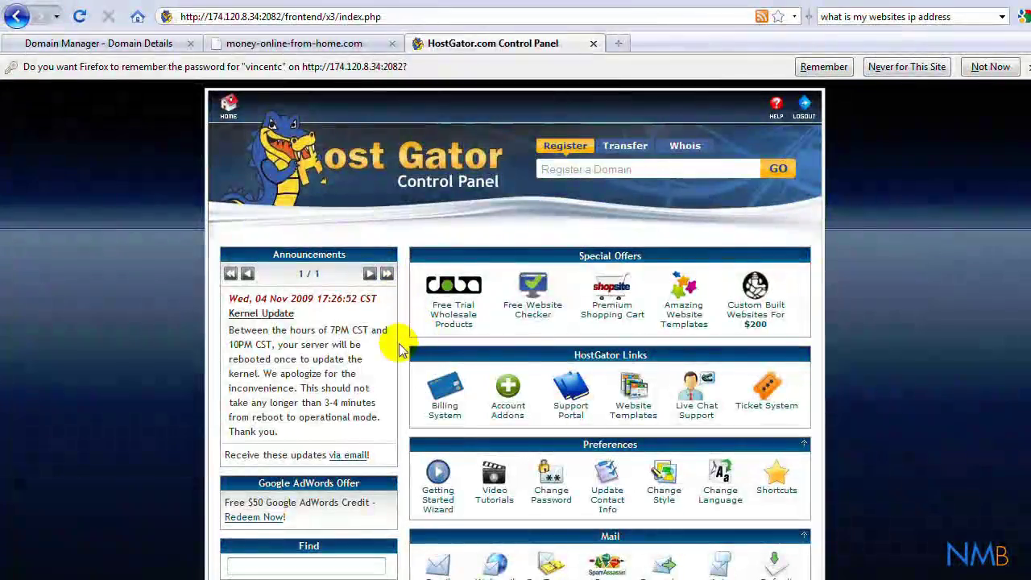
# Scroll to Account Information in cPanel and select the name server ns1631.hostgator.com.
pyautogui.scroll(-2, 394, 346)
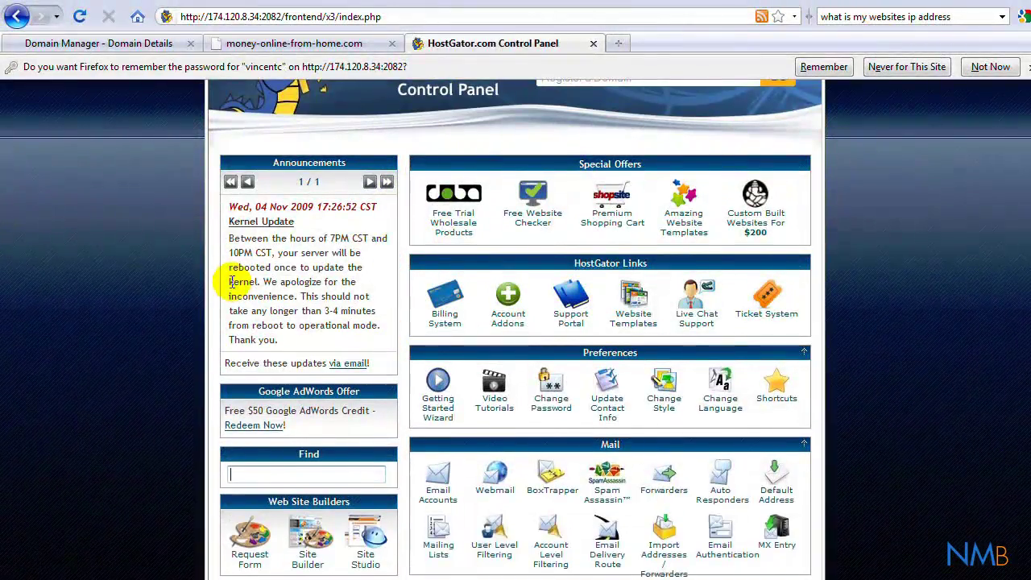
pyautogui.scroll(-3, 208, 278)
pyautogui.scroll(-6, 206, 278)
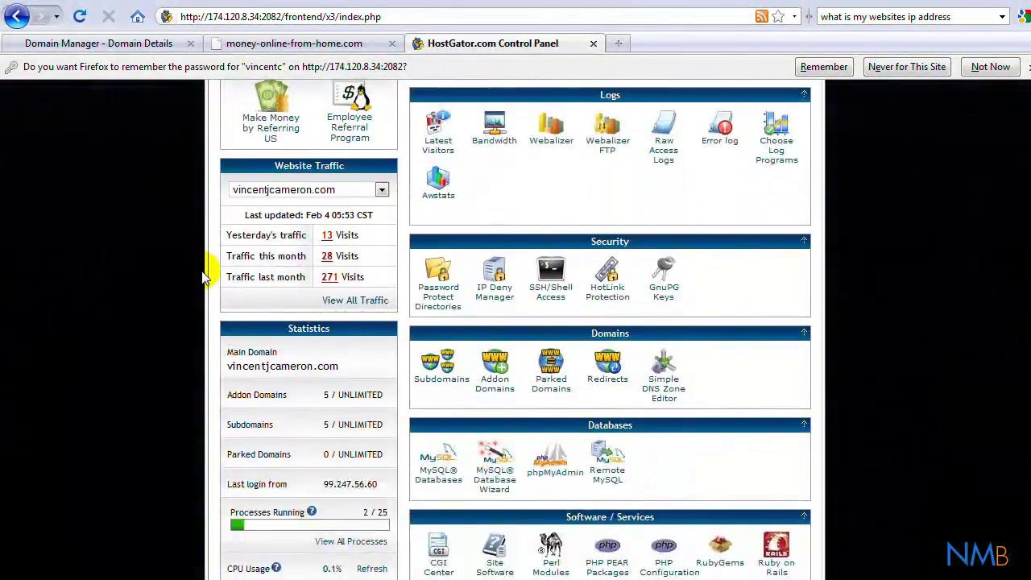
pyautogui.scroll(-3, 203, 278)
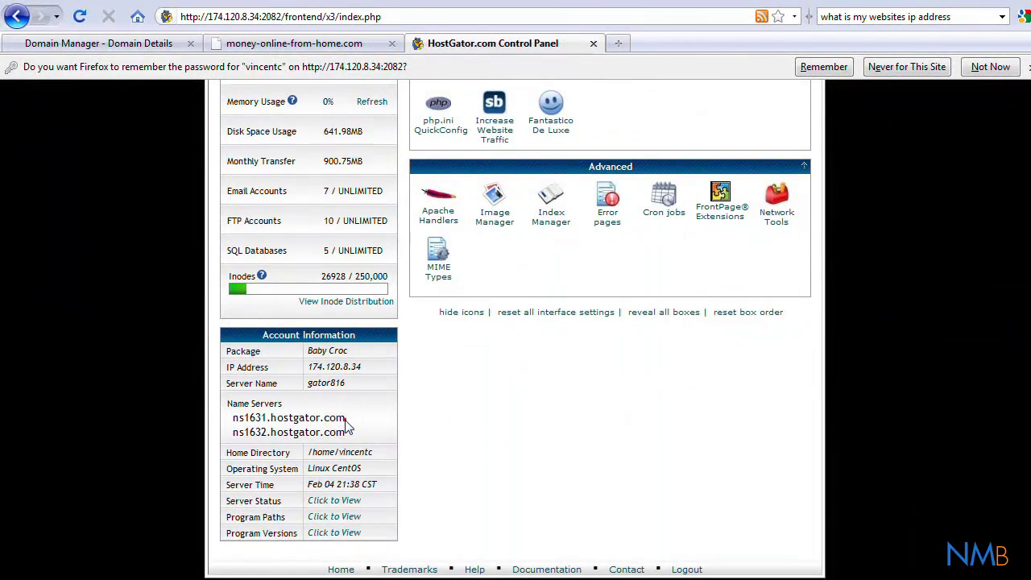
pyautogui.moveTo(344, 418); pyautogui.dragTo(232, 418)
pyautogui.hotkey('ctrl', 'c')
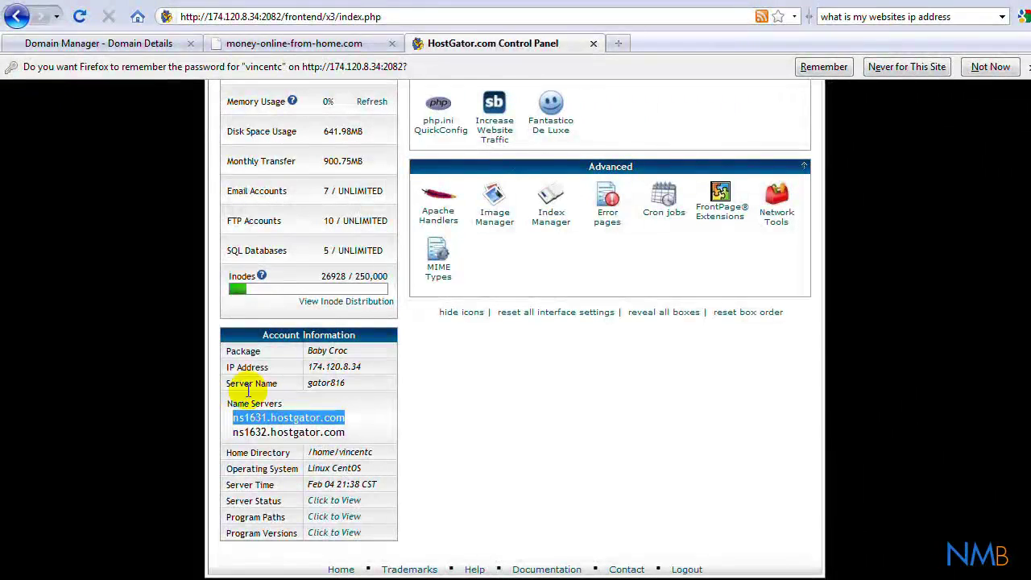
# Paste ns1631.hostgator.com into Nameserver 1 and ns1632.hostgator.com into Nameserver 2, then confirm with OK.
pyautogui.click(165, 44)
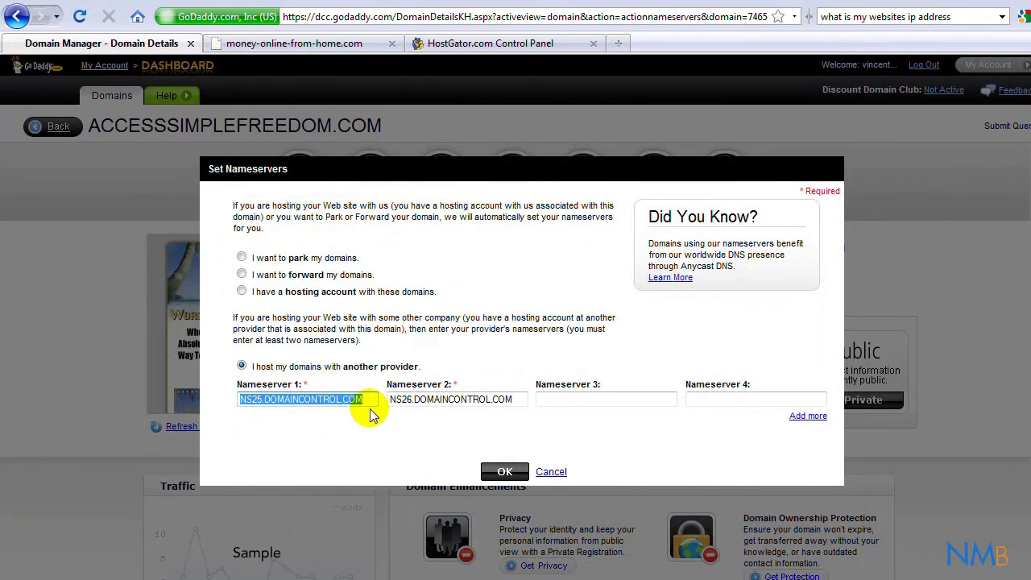
pyautogui.hotkey('ctrl', 'v')
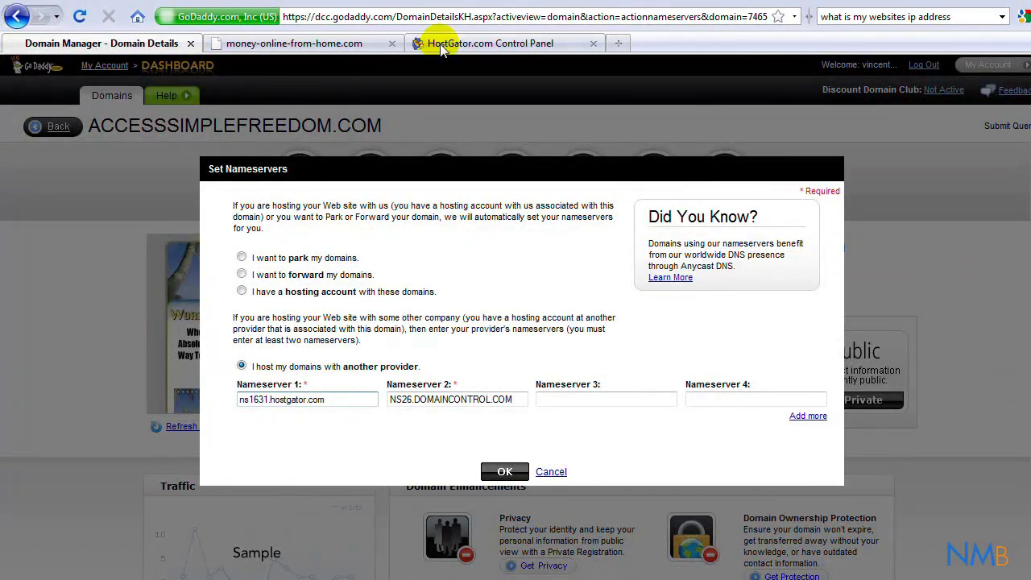
pyautogui.click(440, 44)
pyautogui.moveTo(346, 433); pyautogui.dragTo(239, 432)
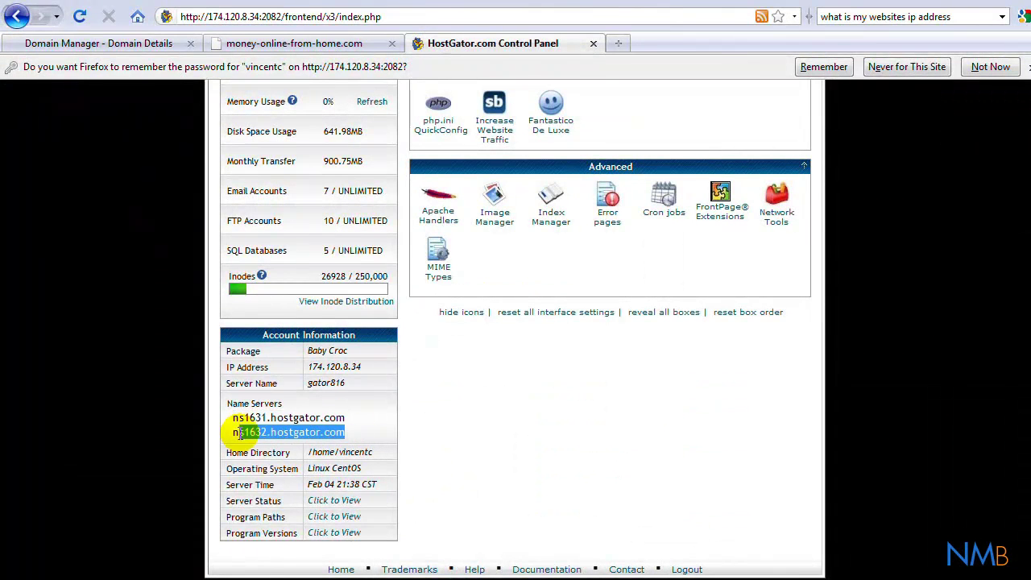
pyautogui.click(134, 43)
pyautogui.tripleClick(522, 404)
pyautogui.write('ns1632.hostgator.com')
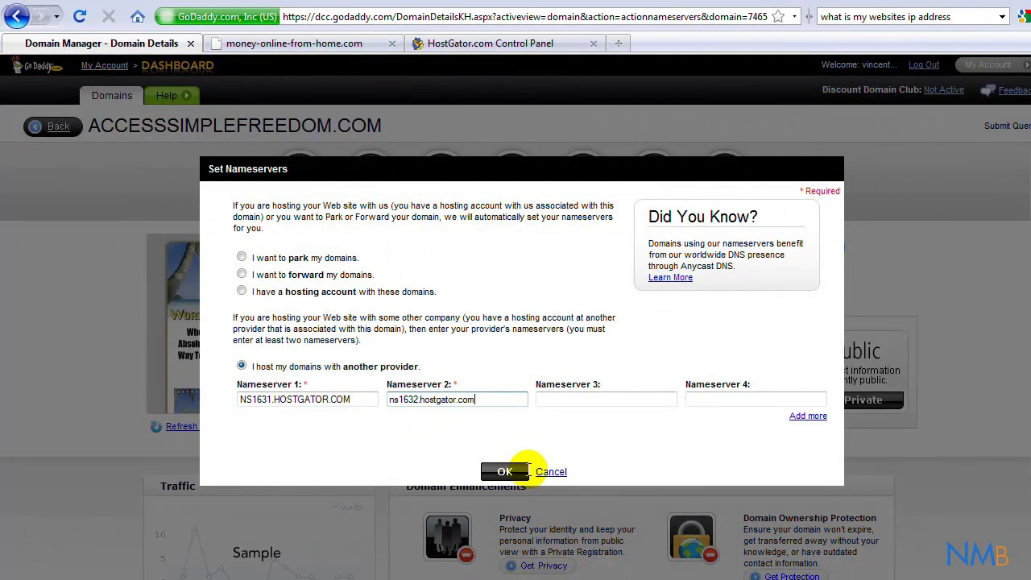
pyautogui.click(522, 472)
# Click out of the Nameserver 2 field so NS1632.HOSTGATOR.COM is accepted.
pyautogui.click(530, 472)
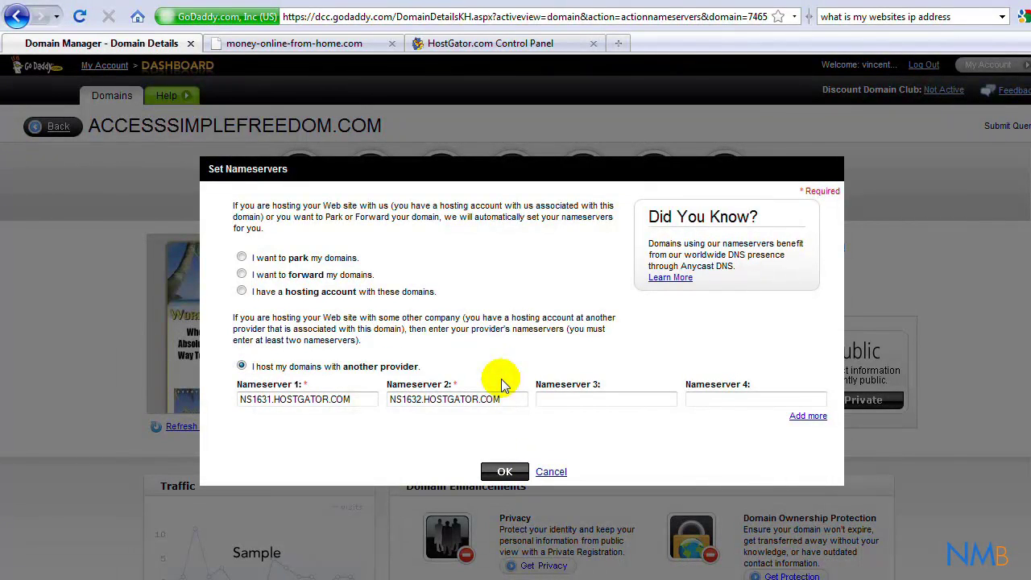